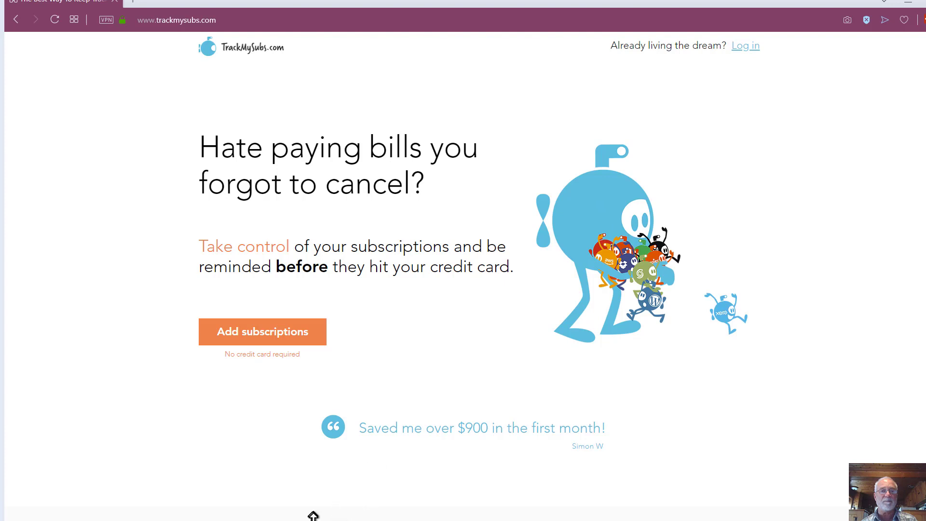
Switch to the Subscriptions - TrackMySubs browser tab to show the dashboard.
click(386, 480)
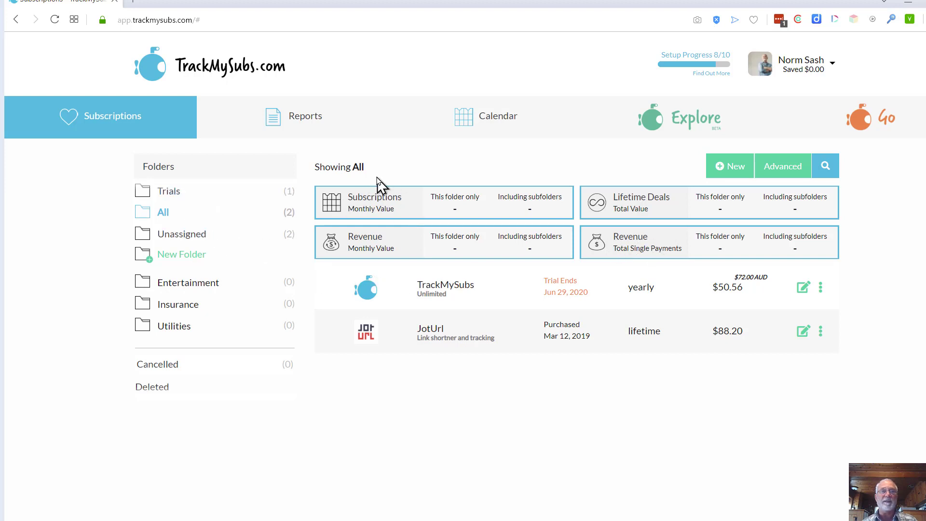
drag(159, 190, 171, 321)
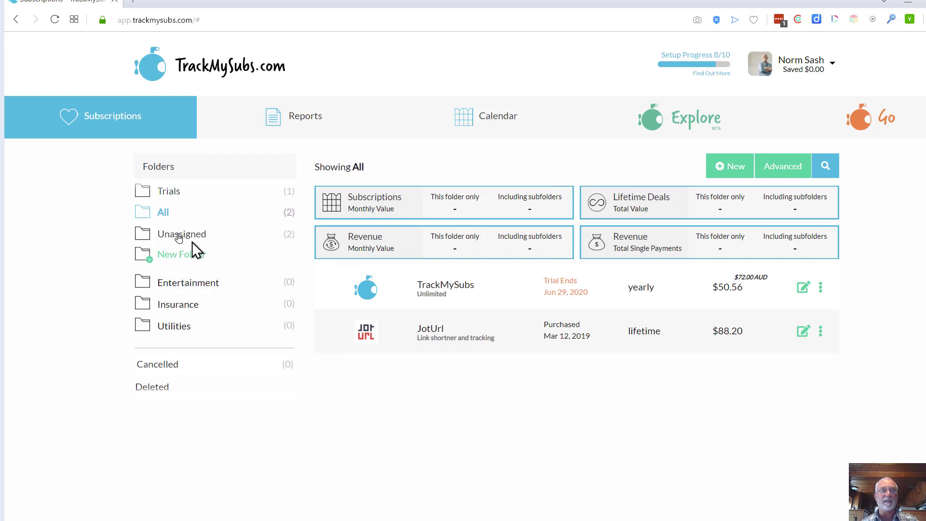
mouse_move(300, 118)
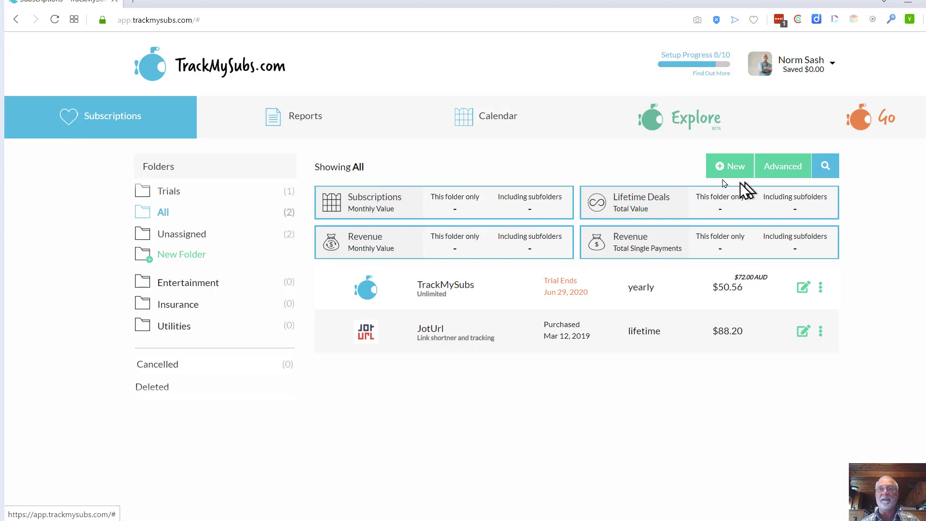
Start a new Subscription entry and focus its Company Name field.
click(732, 173)
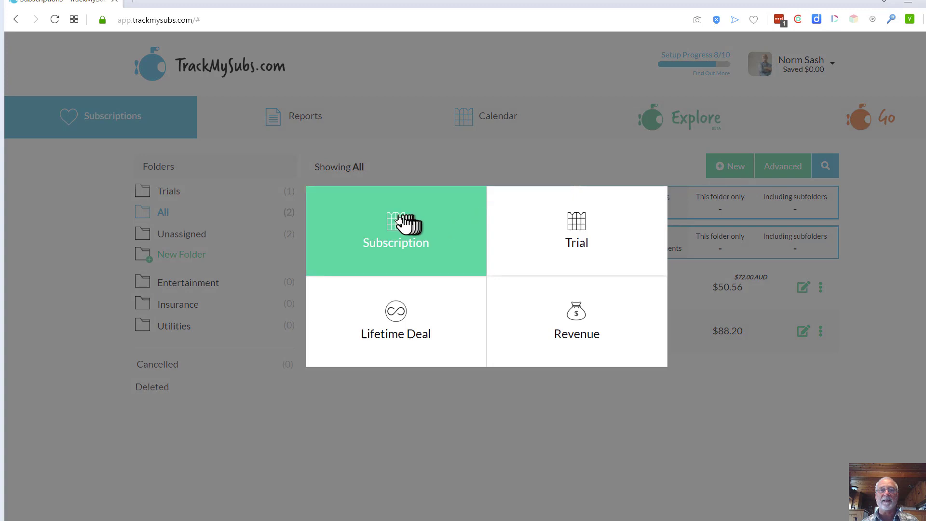
click(419, 241)
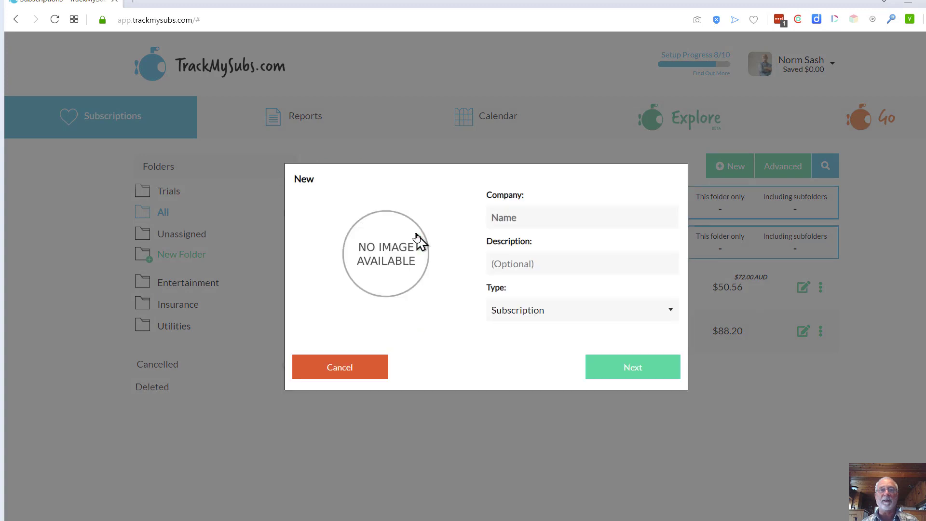
click(544, 220)
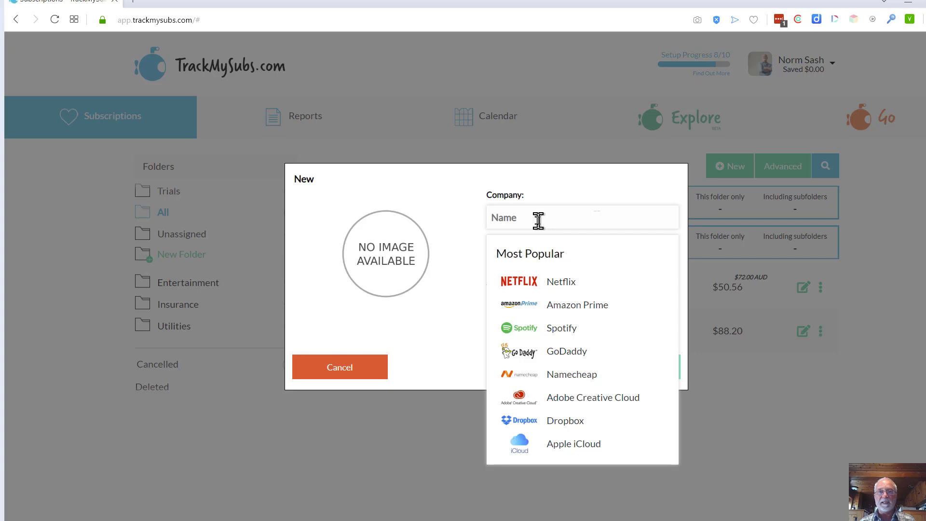
Search the company field for pcloud, then replace it with 'dropb'.
text(pclouid)
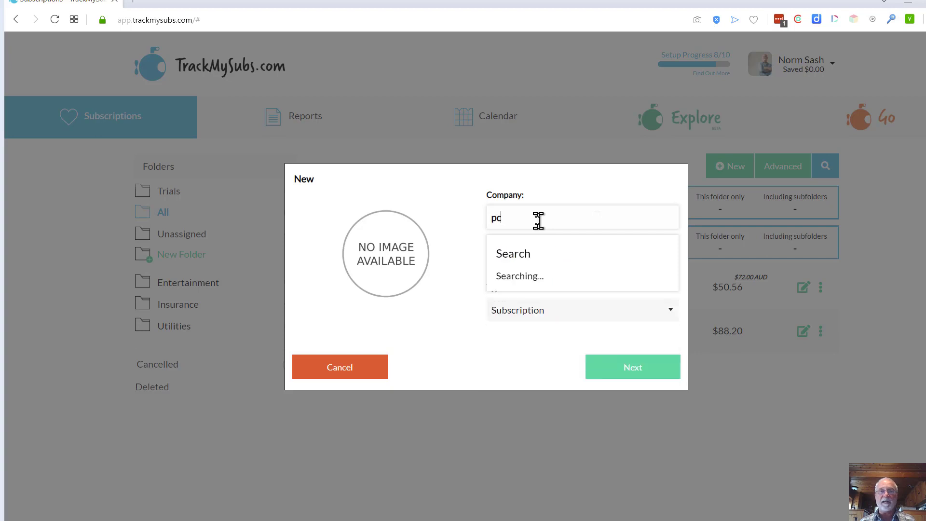
key(BackSpace)
key(BackSpace)
text(d)
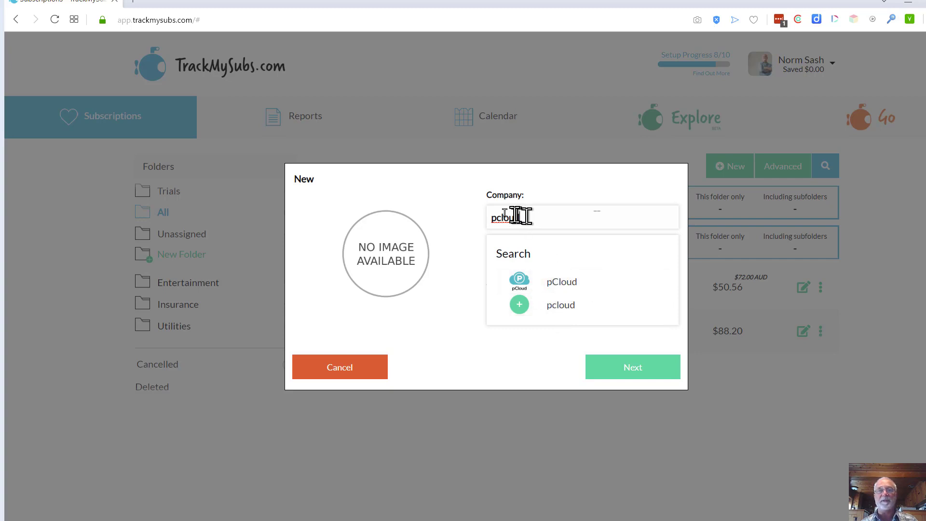
drag(523, 218, 472, 219)
text(dropb)
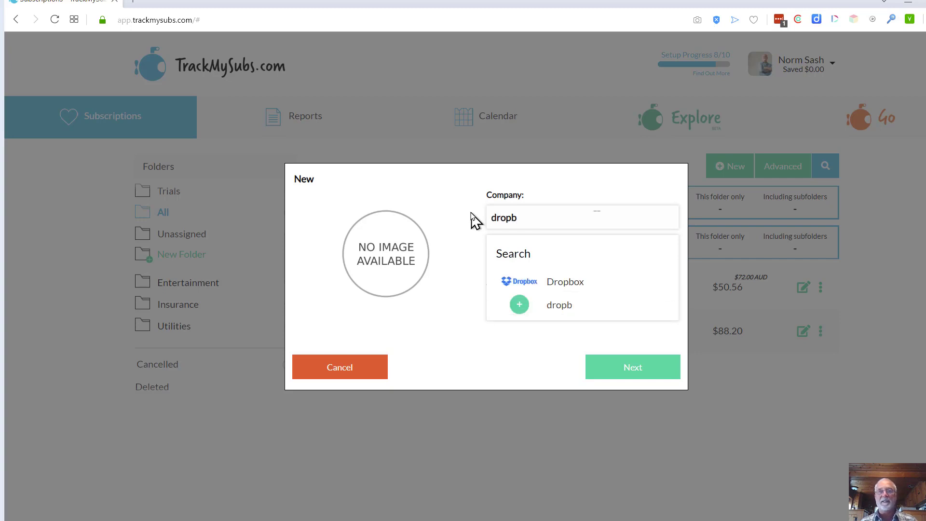
Choose Dropbox as the company, describe it as 'Pro Plus - 2TB', and keep type Subscription.
click(561, 286)
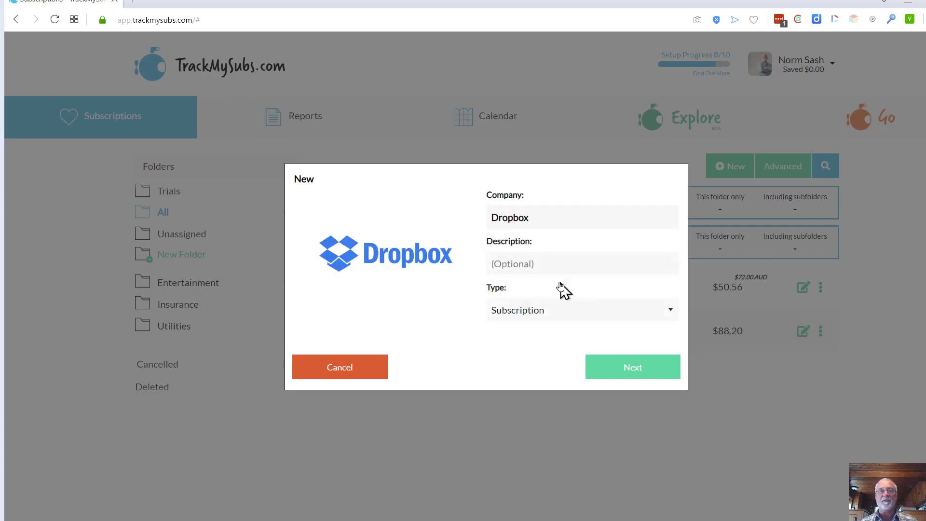
click(548, 266)
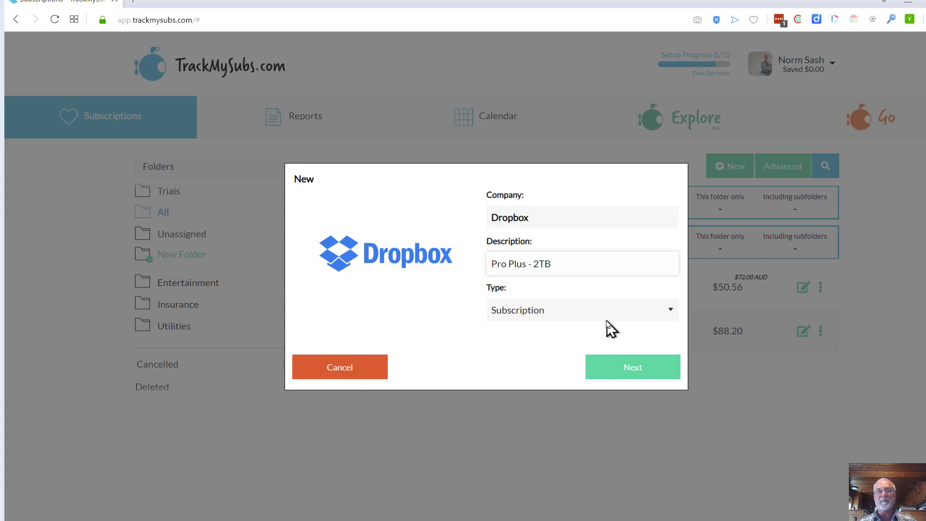
click(589, 317)
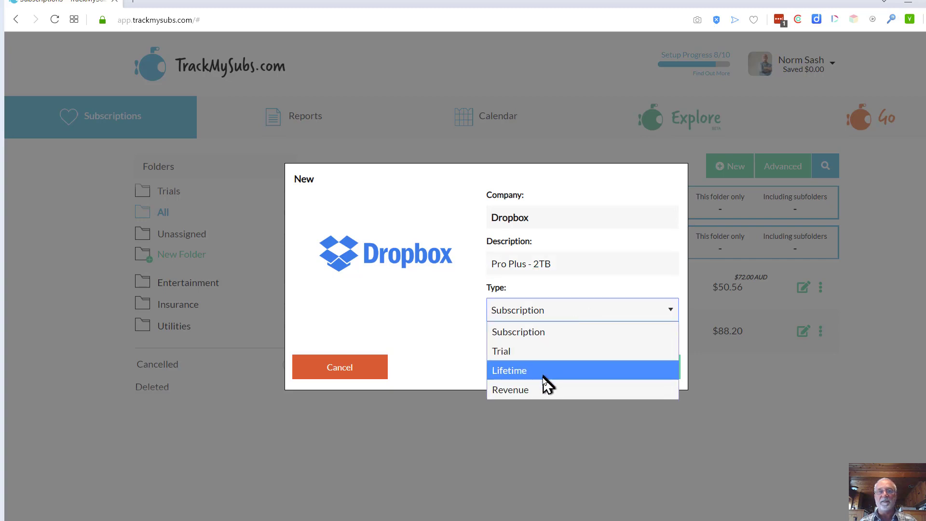
click(540, 332)
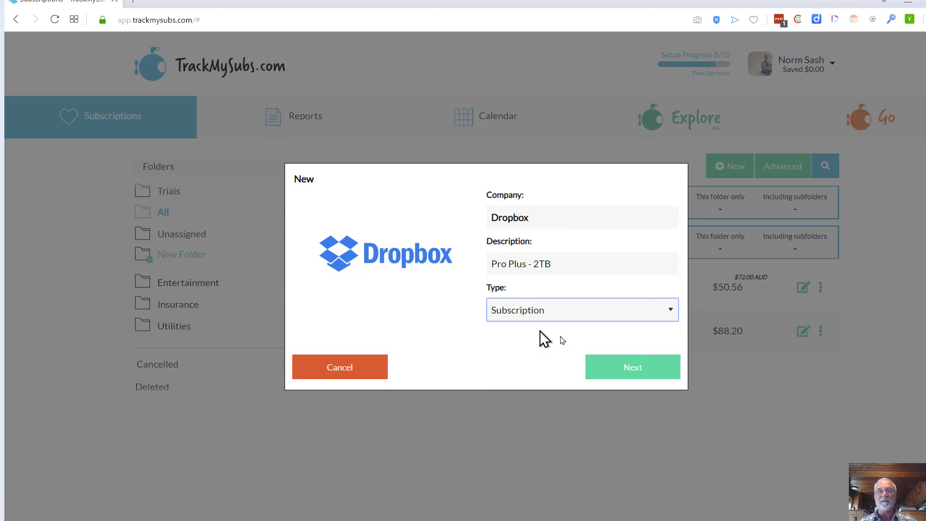
On the payment details step, set the billing cycle to every 1 Year.
click(623, 376)
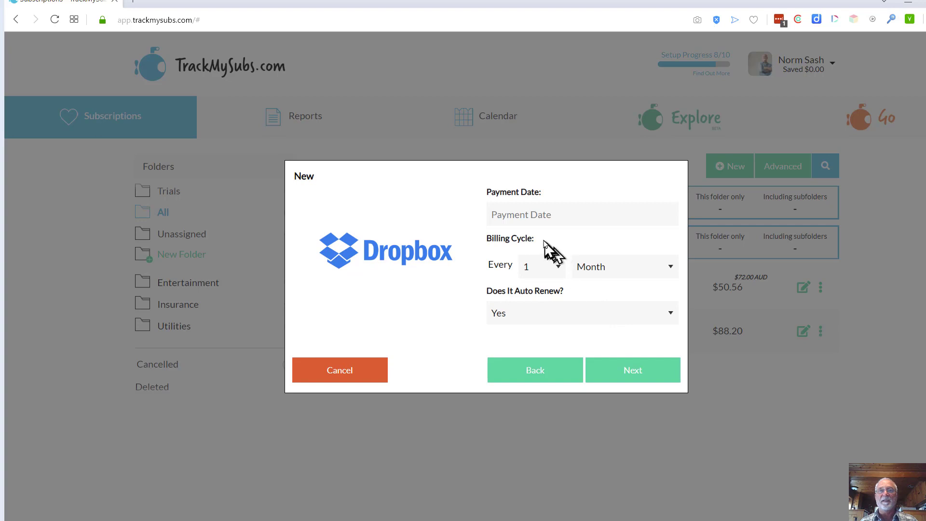
click(560, 273)
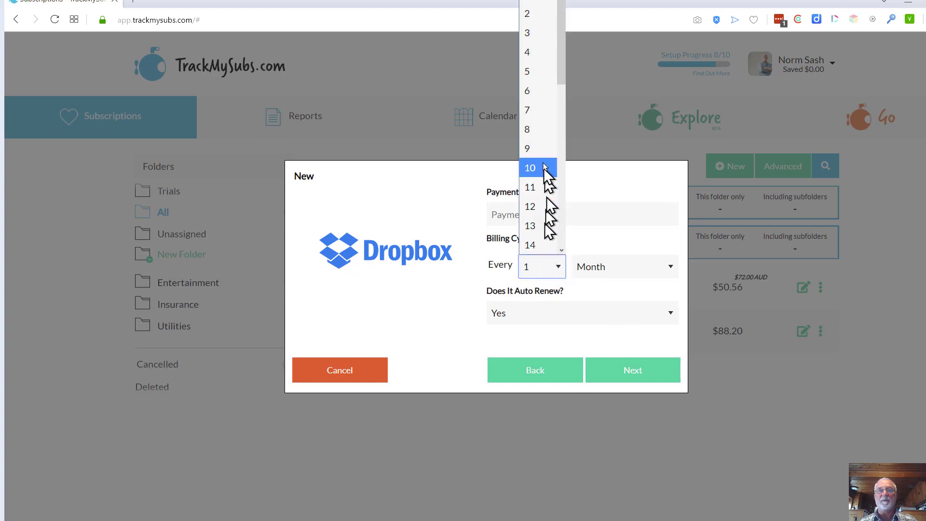
click(548, 271)
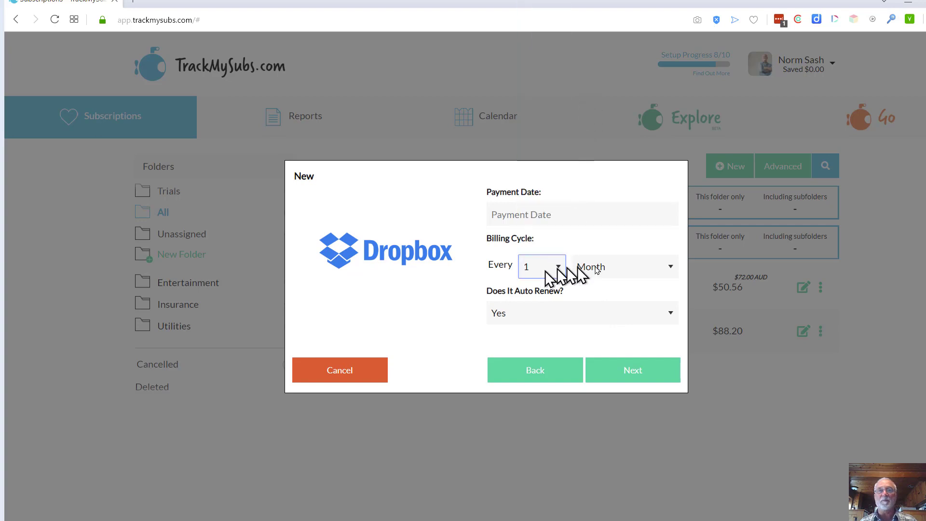
click(608, 272)
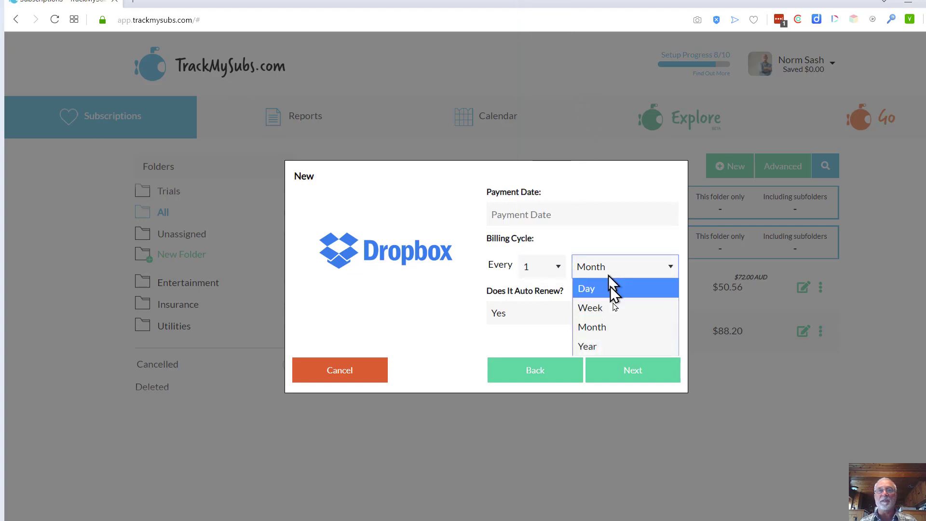
click(602, 346)
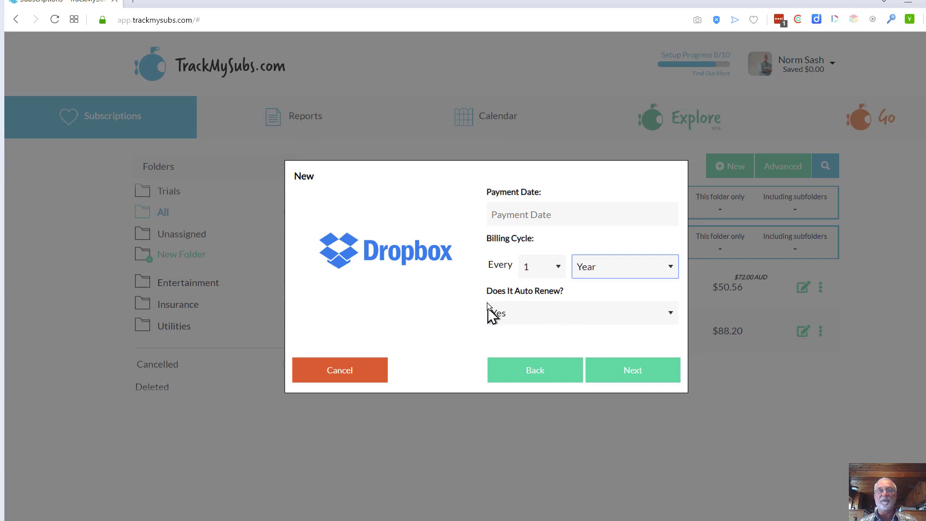
Set the payment date to 10 February 2020.
click(529, 217)
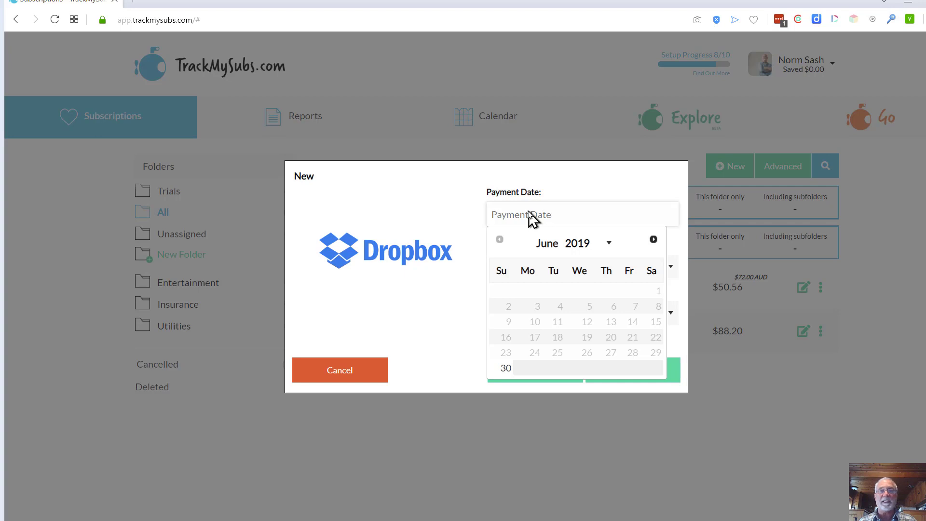
click(607, 244)
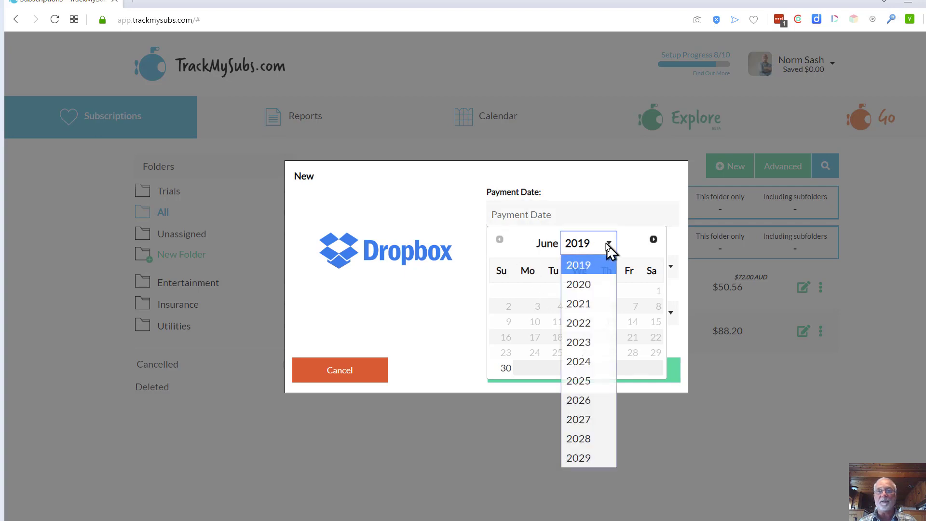
click(598, 286)
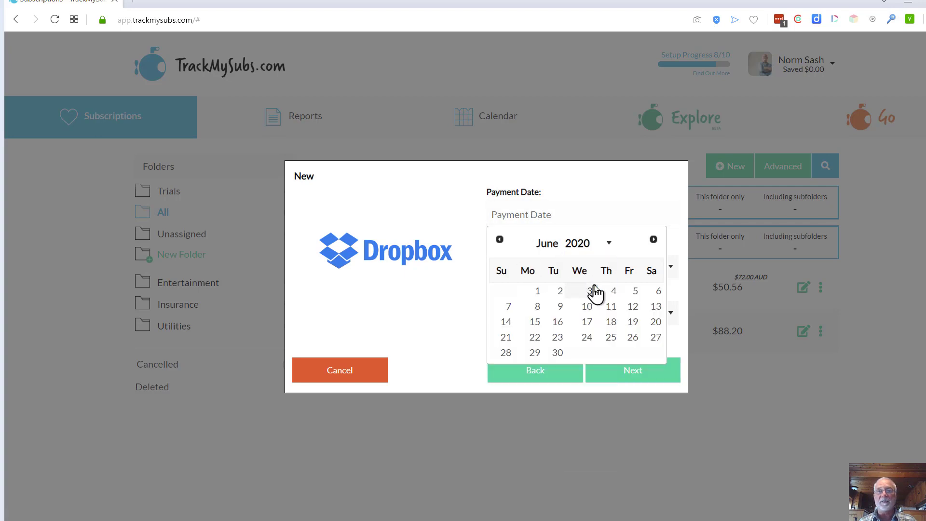
click(500, 239)
click(499, 239)
click(499, 239)
click(499, 240)
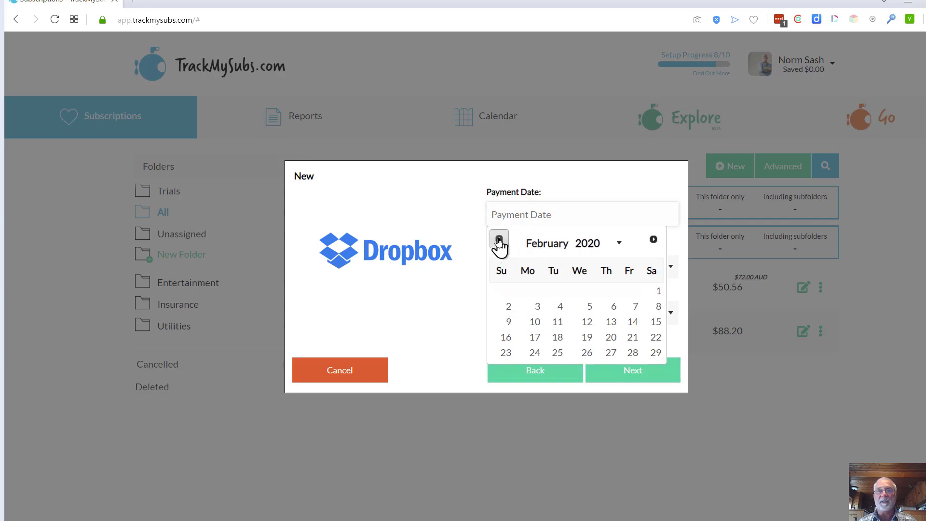
click(535, 323)
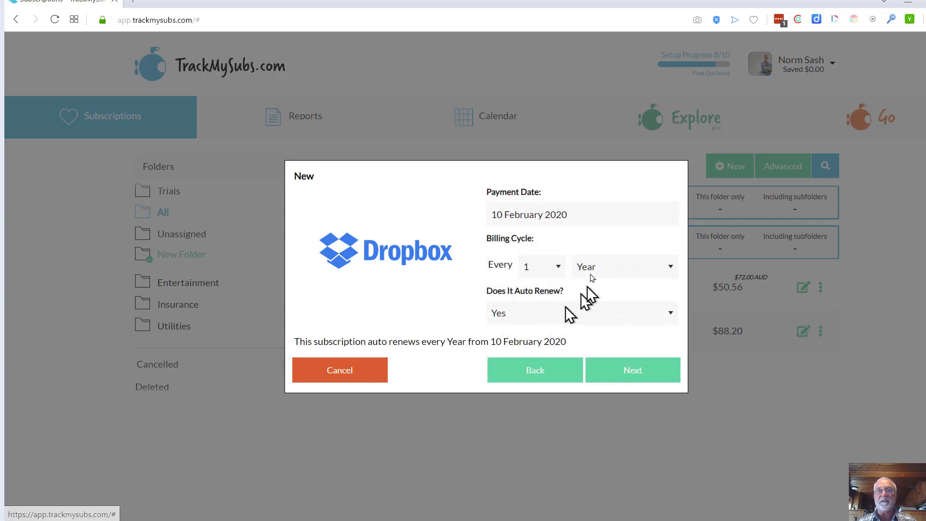
On the pricing step, enter a cost of 119.88 and keep the currency as USD.
click(611, 370)
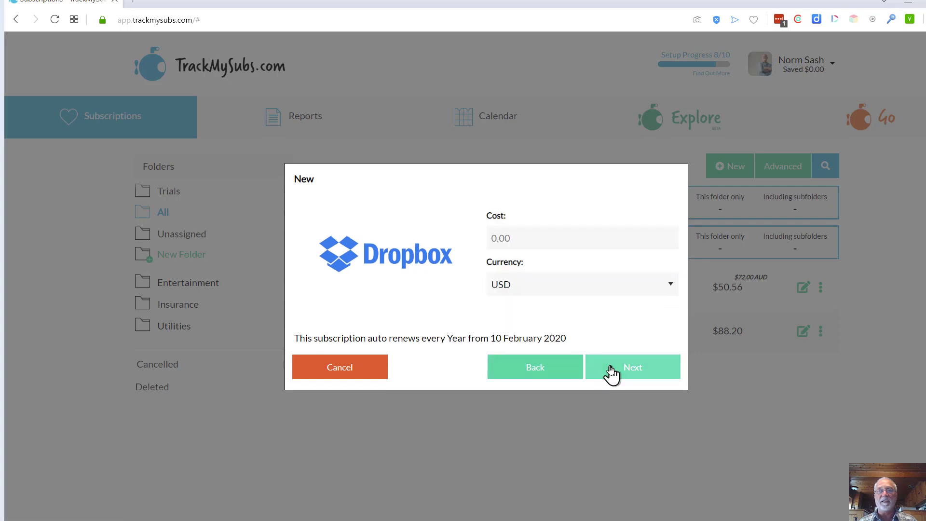
click(546, 240)
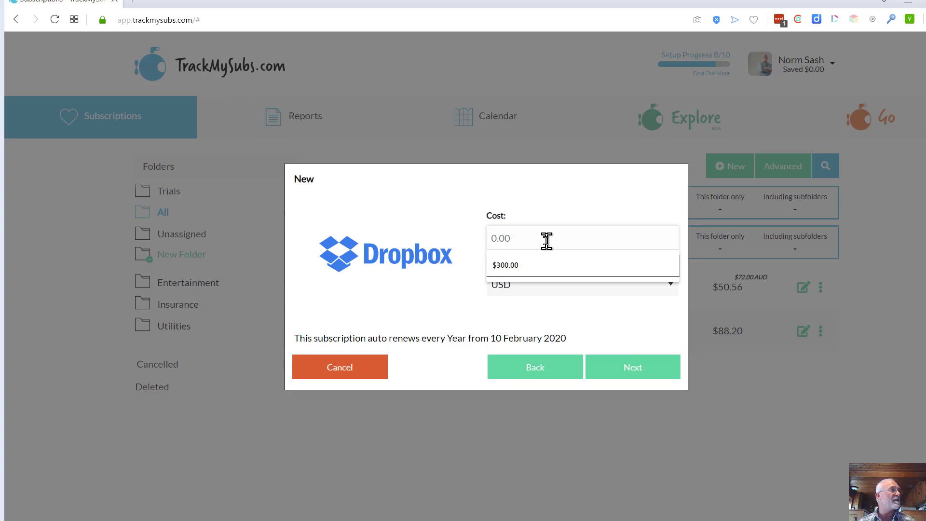
text(119.88)
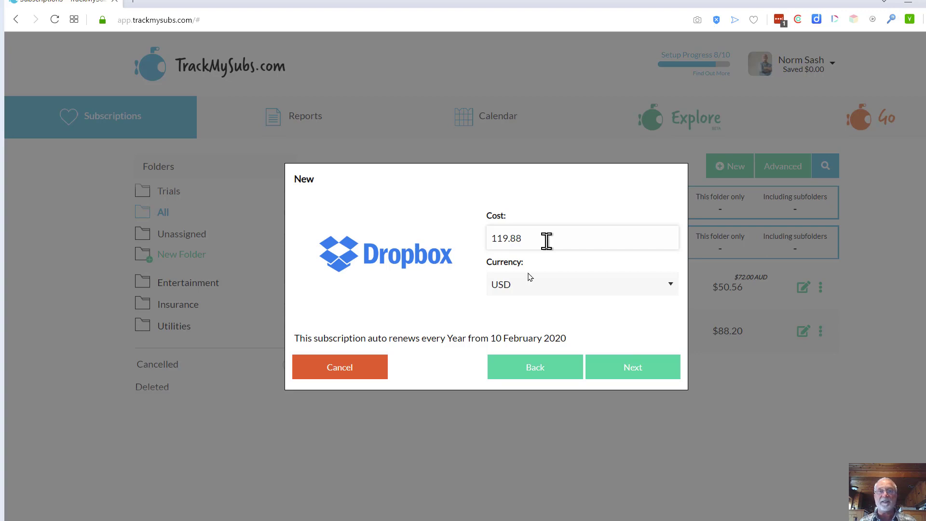
click(507, 287)
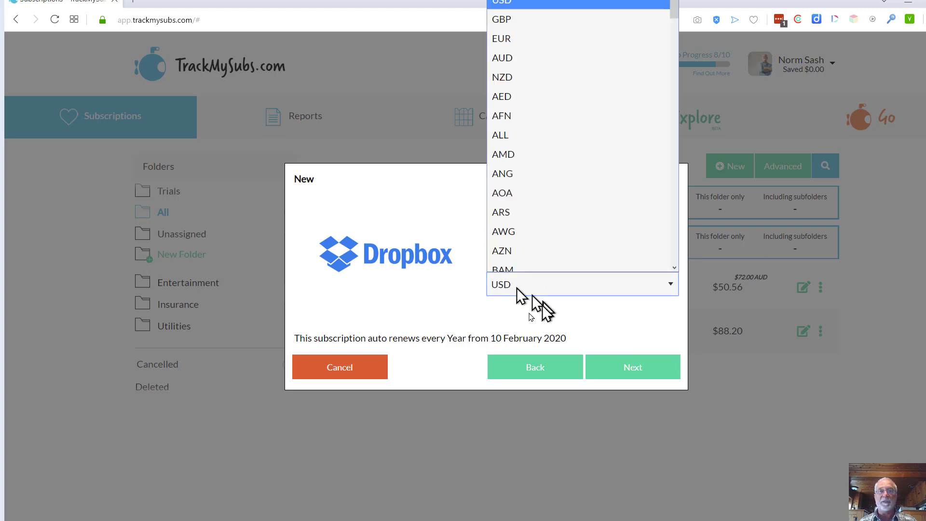
scroll(549, 241, down, 1)
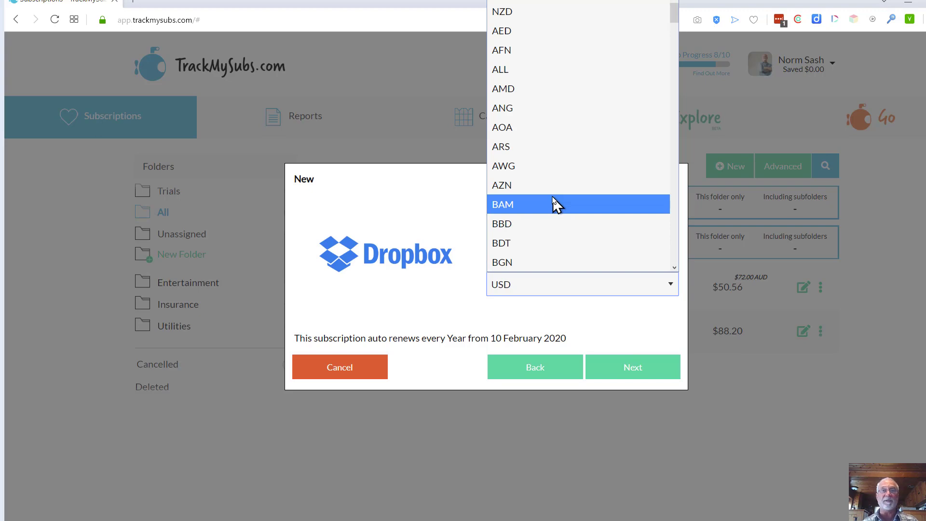
click(418, 159)
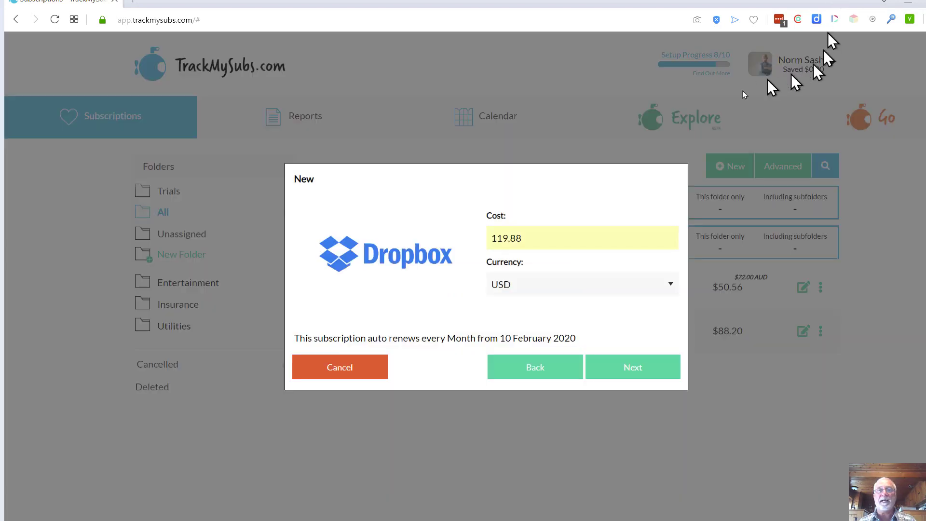
Save the Dropbox subscription with the default reminder alert and close the confirmation.
click(631, 363)
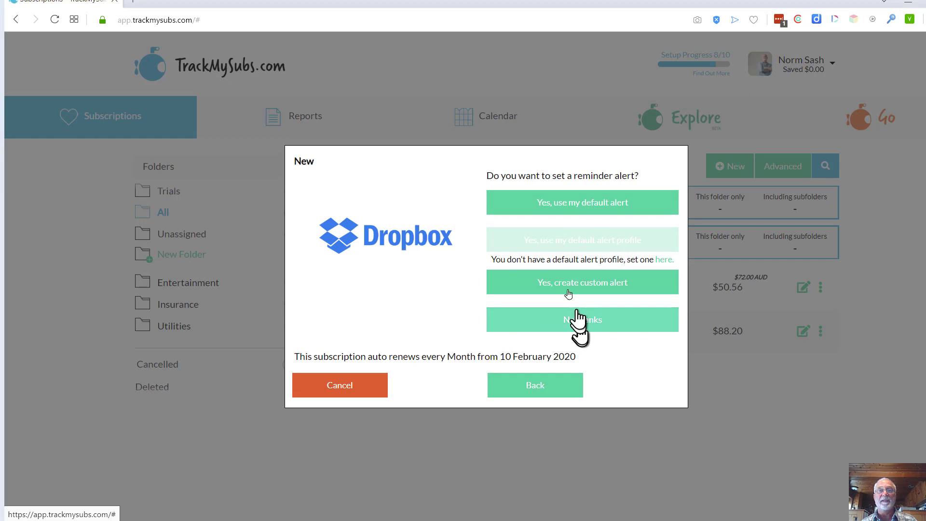
click(574, 205)
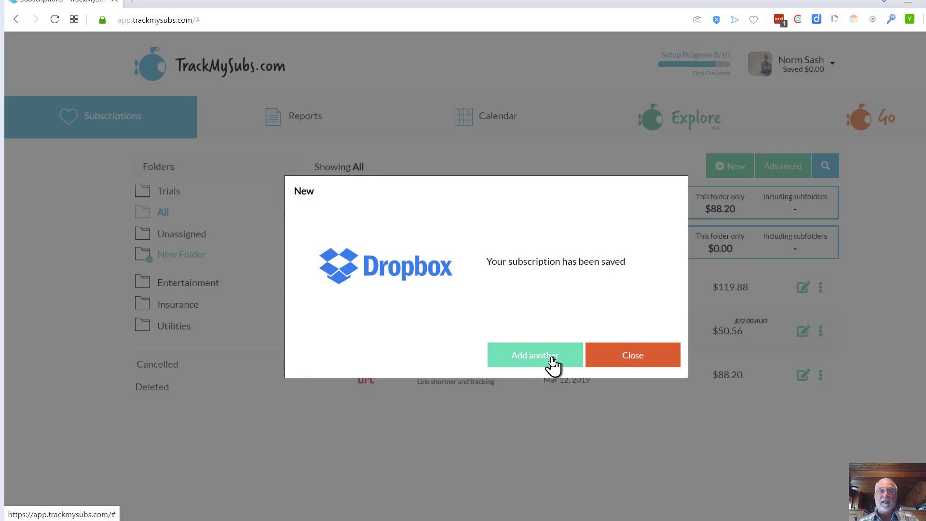
click(628, 357)
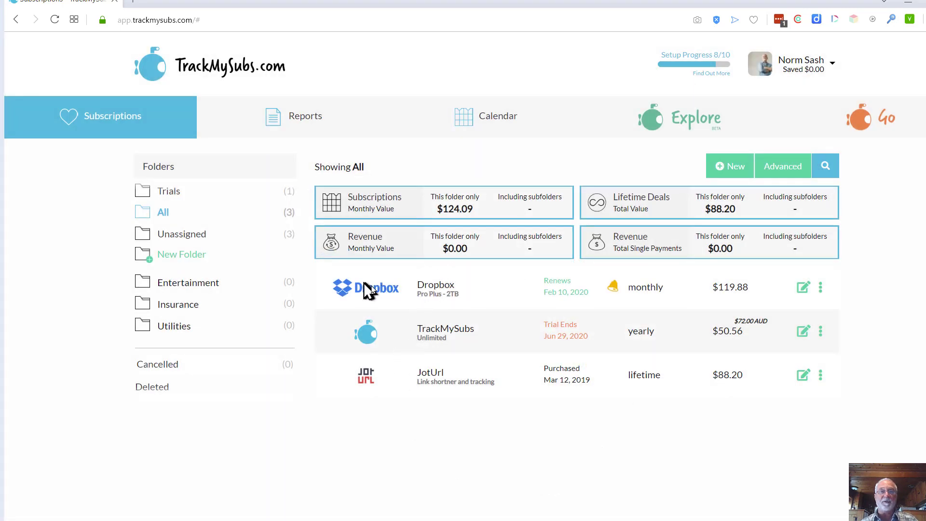